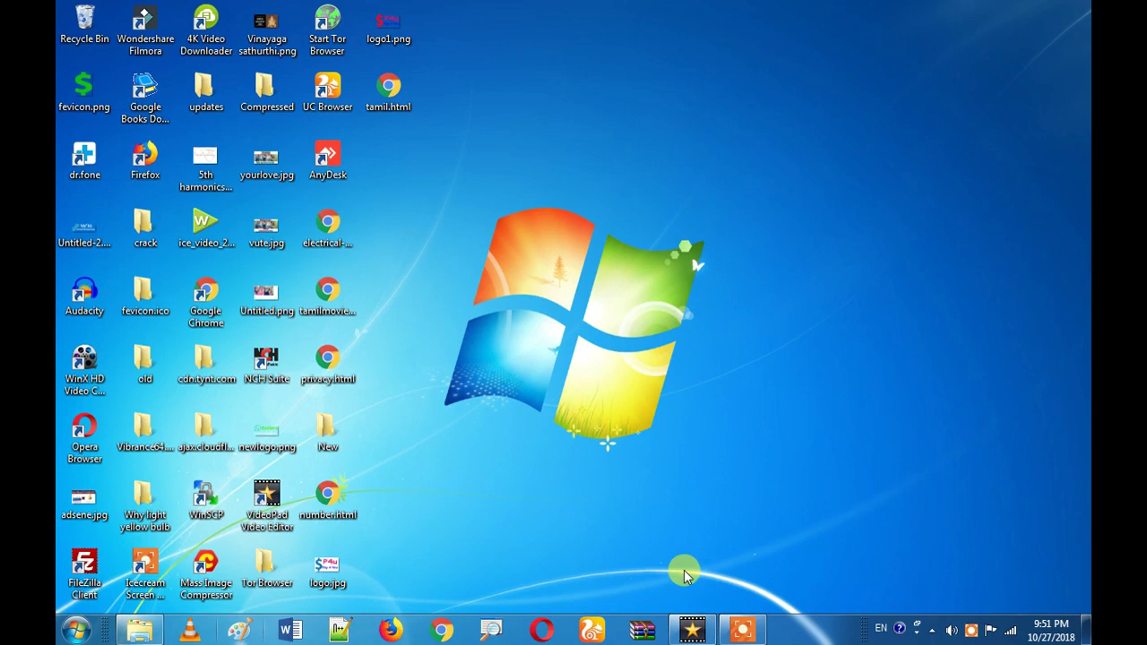
- Drag ice_video_20181027-205827.mp4 from the filmora screen cap folder into VideoPad's Video Files bin
{"action": "left_click", "coordinate": [691, 629]}
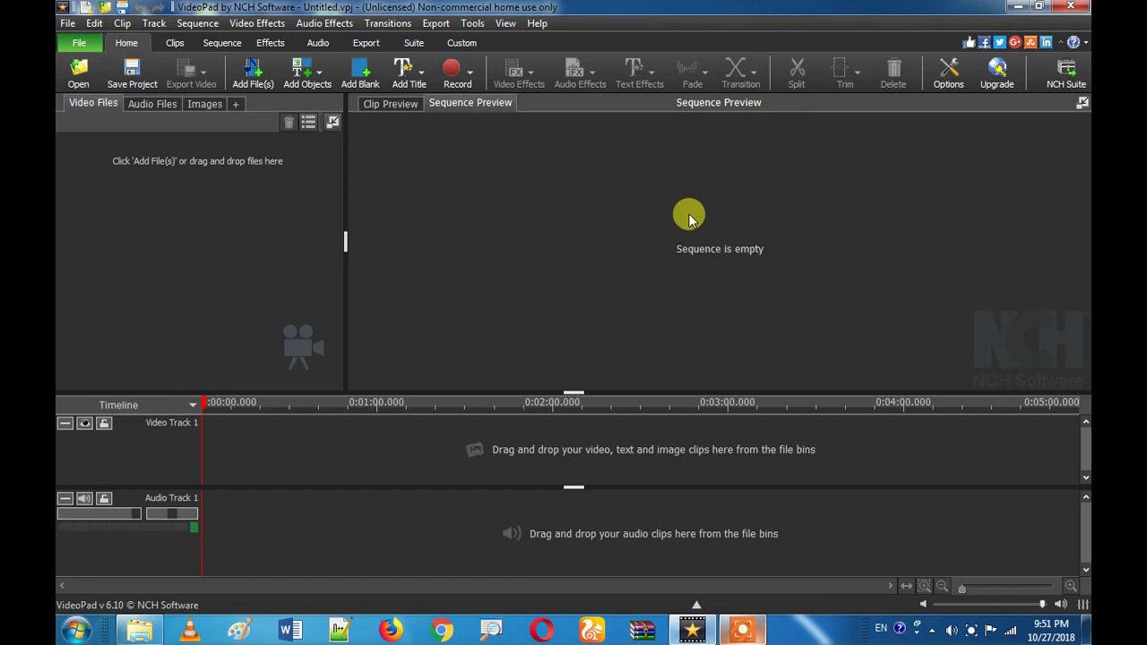
{"action": "left_click", "coordinate": [1018, 6]}
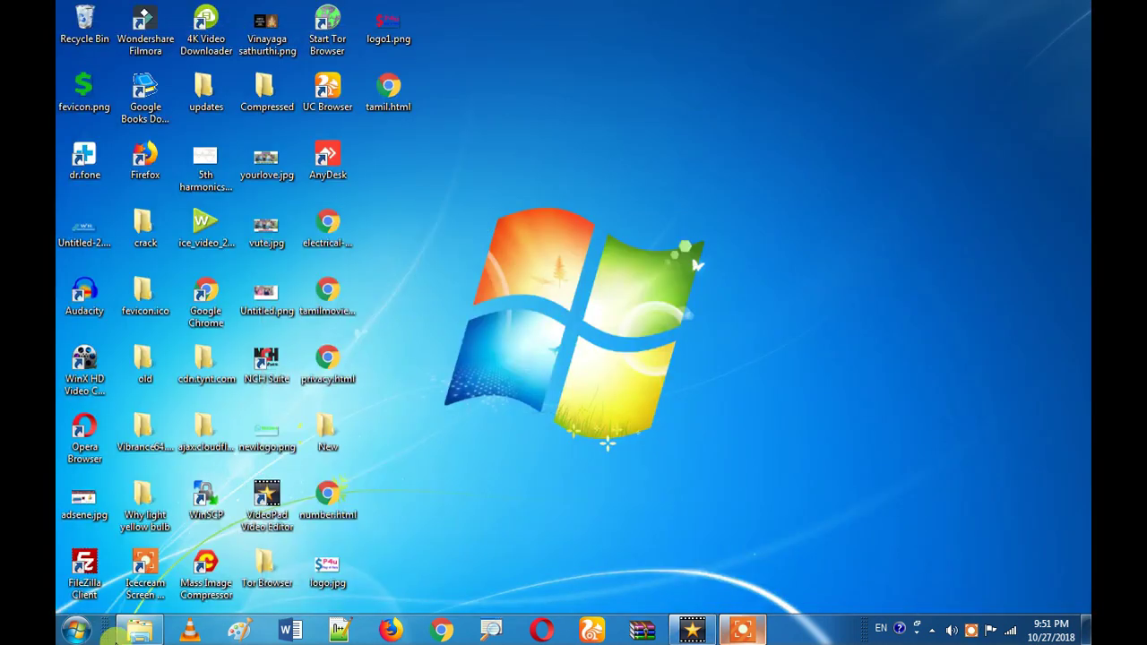
{"action": "mouse_move", "coordinate": [139, 630]}
{"action": "left_click", "coordinate": [256, 538]}
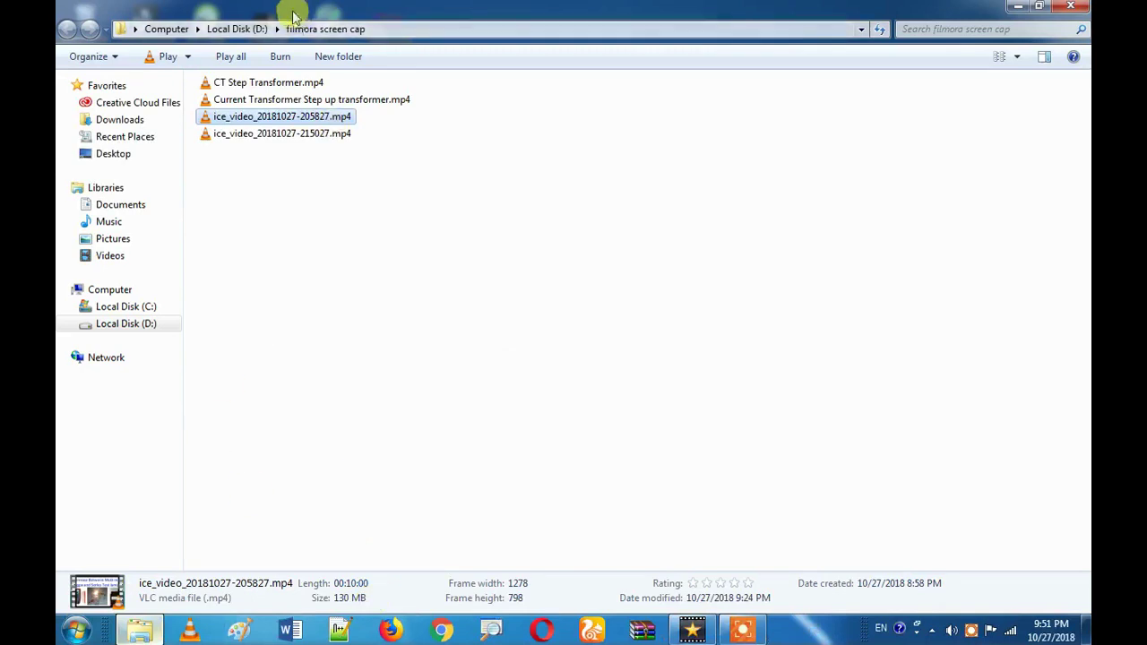
{"action": "left_click_drag", "start_coordinate": [284, 121], "coordinate": [231, 303]}
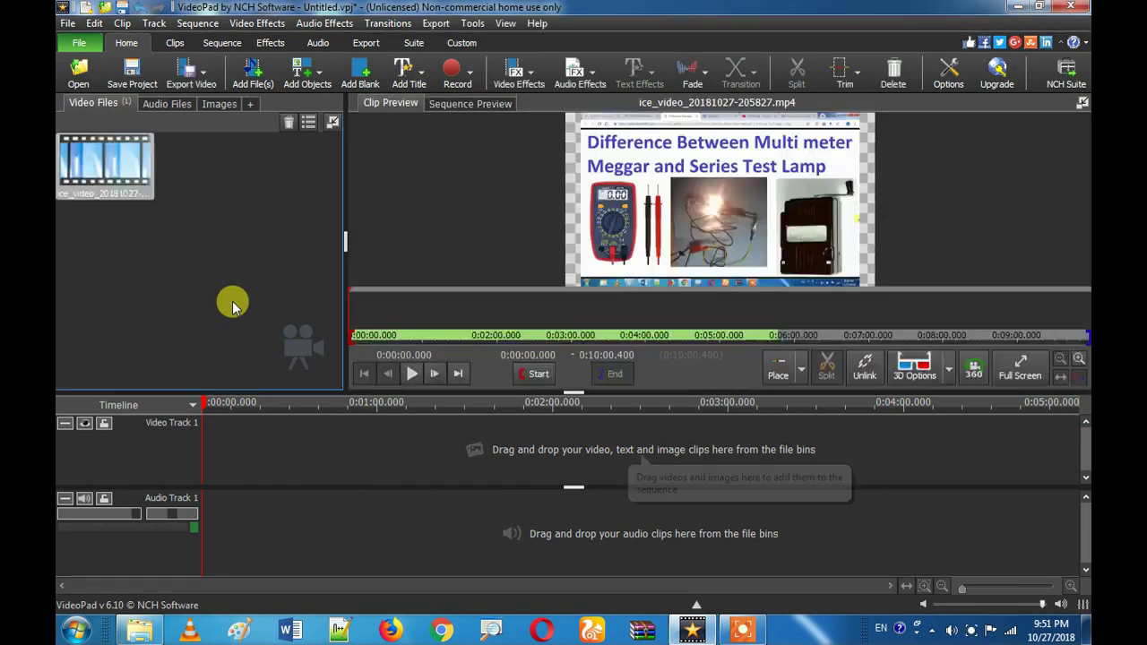
- Place the clip on Video Track 1, browse its effects without adding any, and set the playhead at 0:03:53
{"action": "left_click_drag", "start_coordinate": [104, 166], "coordinate": [280, 465]}
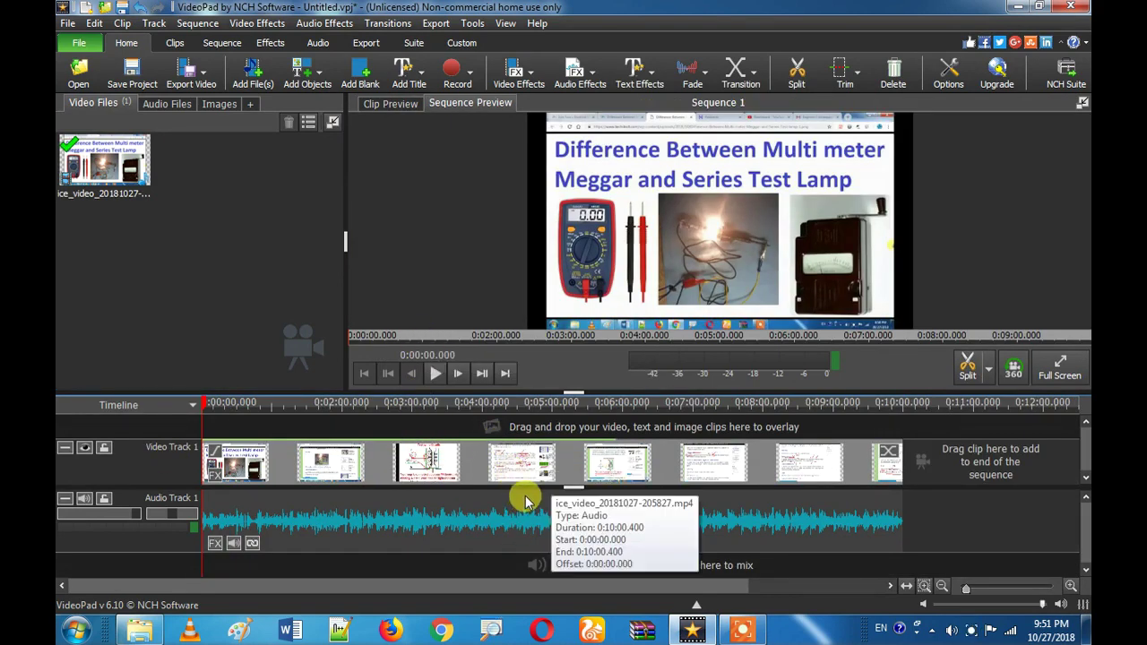
{"action": "right_click", "coordinate": [390, 472]}
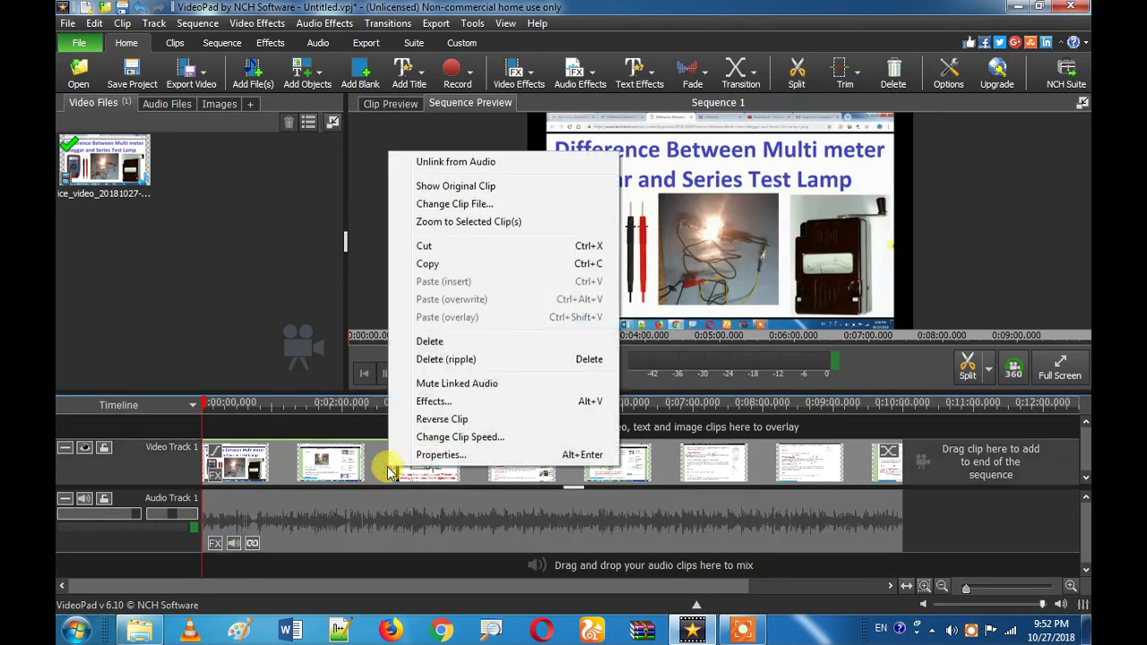
{"action": "left_click", "coordinate": [439, 401]}
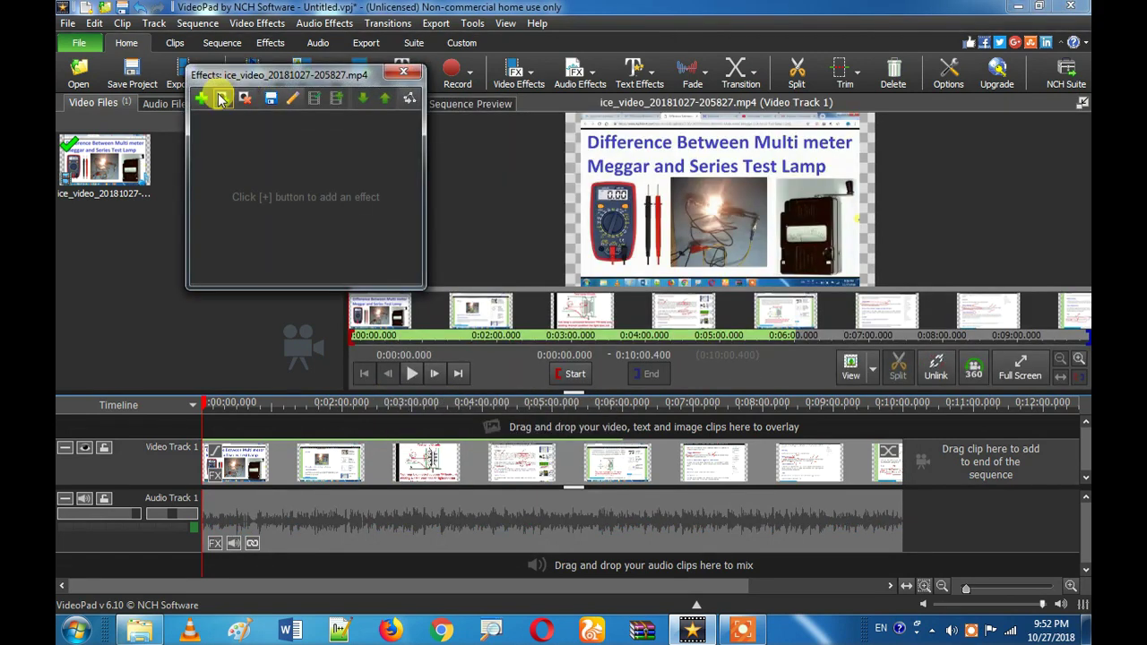
{"action": "left_click", "coordinate": [201, 99]}
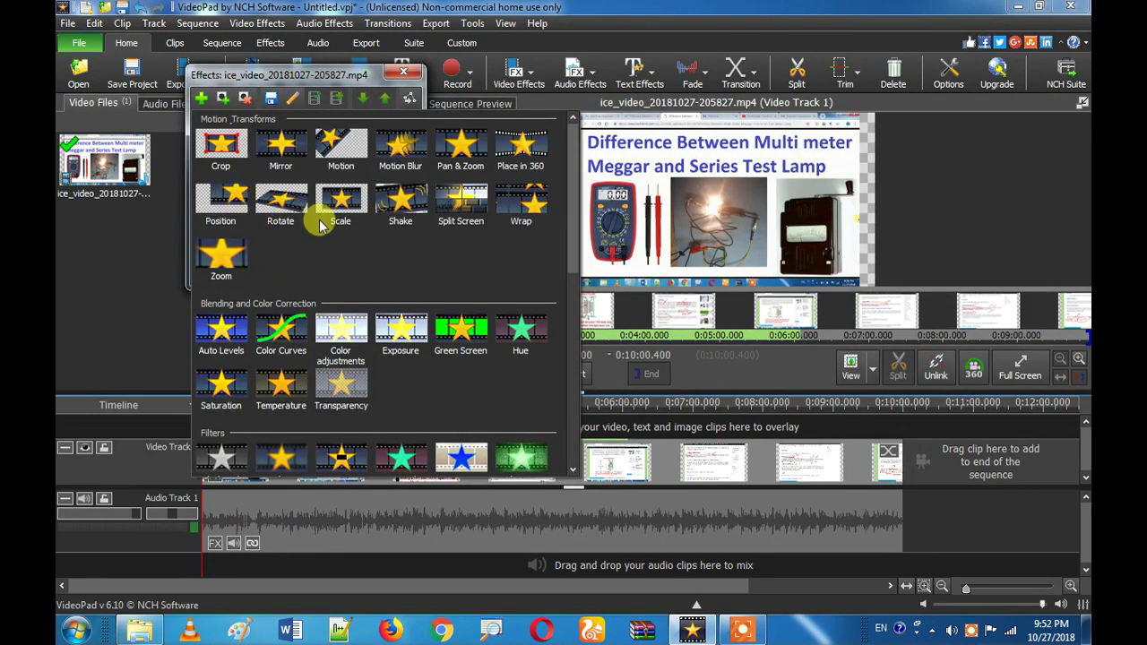
{"action": "left_click", "coordinate": [404, 71]}
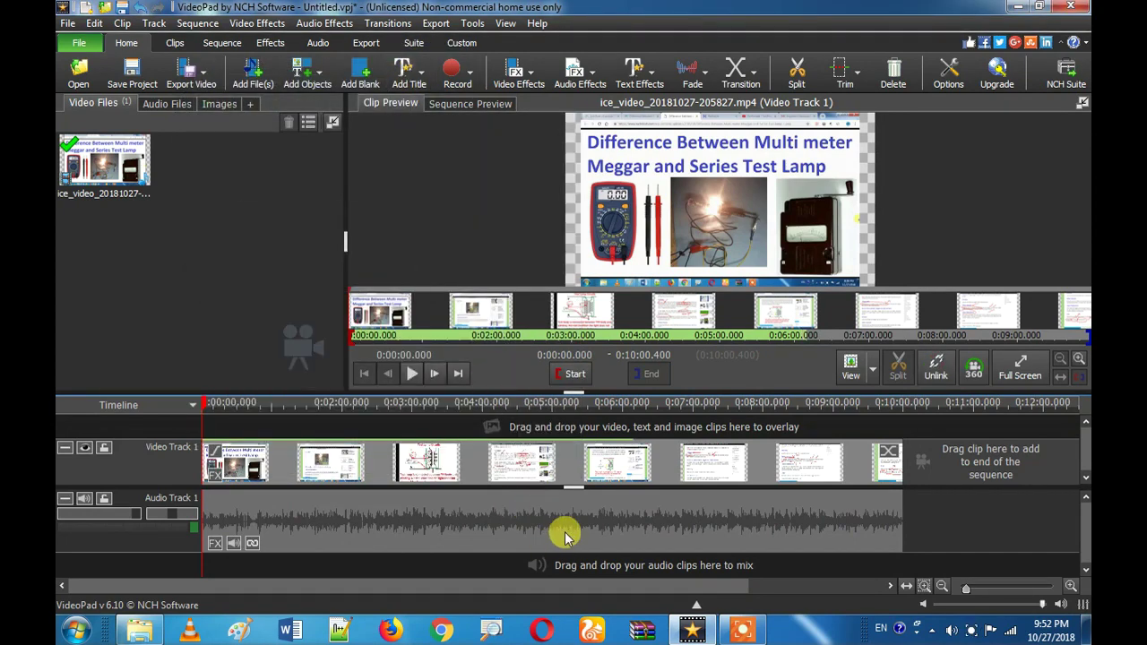
{"action": "left_click", "coordinate": [474, 423]}
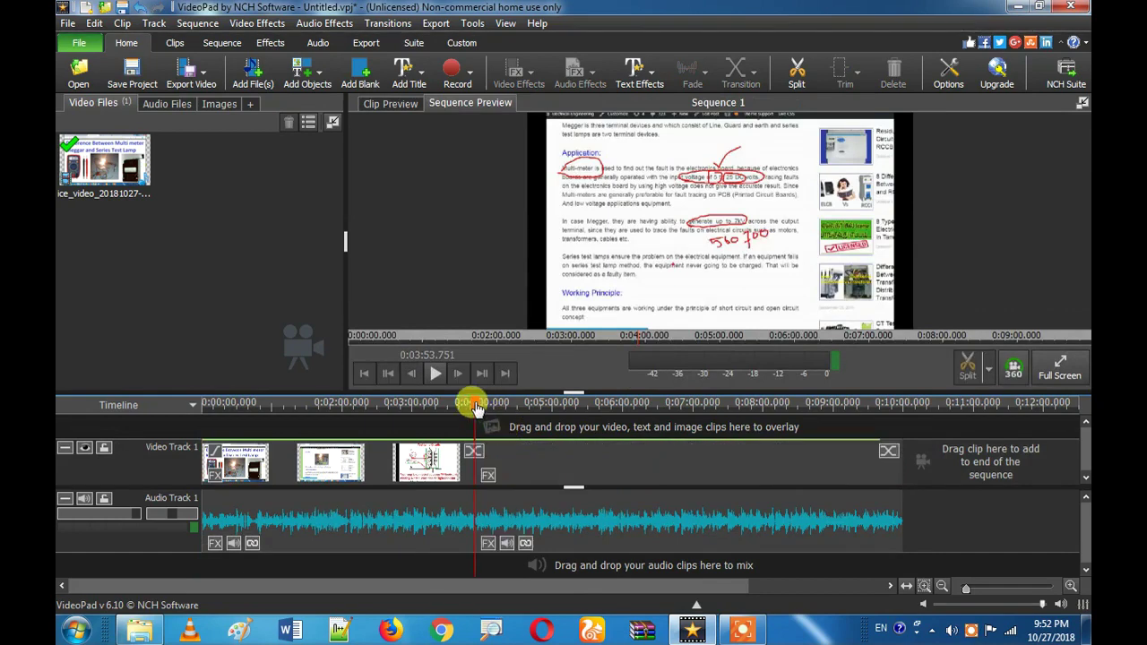
- Split at 0:04:16, delete the piece from 0:03:53 to 0:04:16, and return the playhead to 0:02:45
{"action": "left_click", "coordinate": [503, 403]}
{"action": "left_click", "coordinate": [529, 405]}
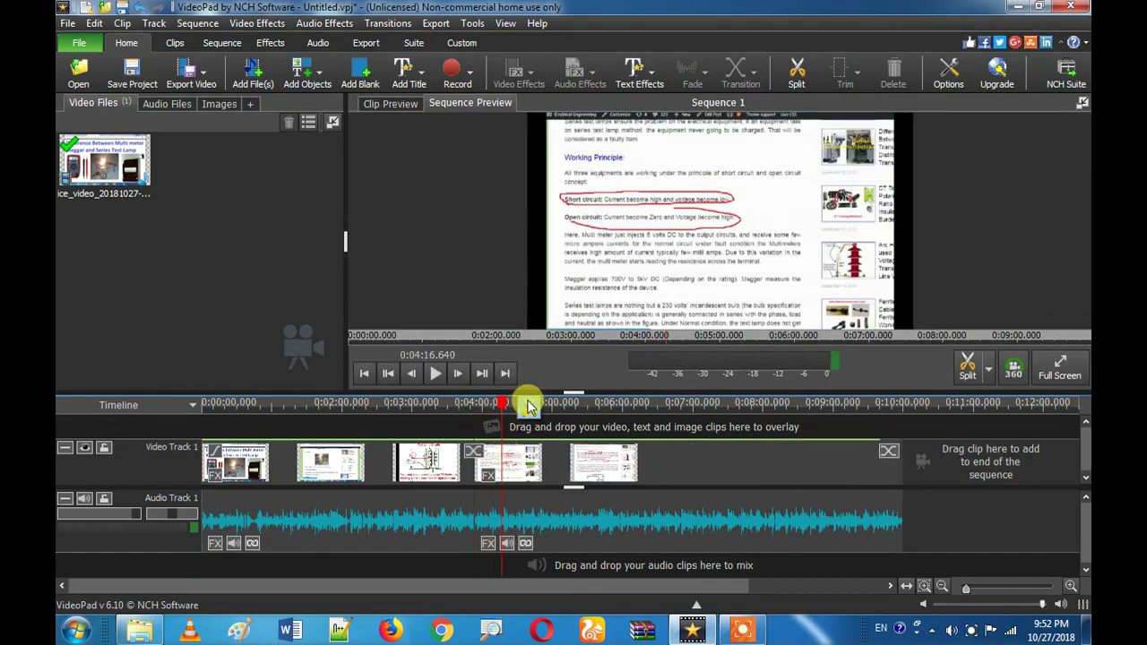
{"action": "left_click", "coordinate": [491, 520]}
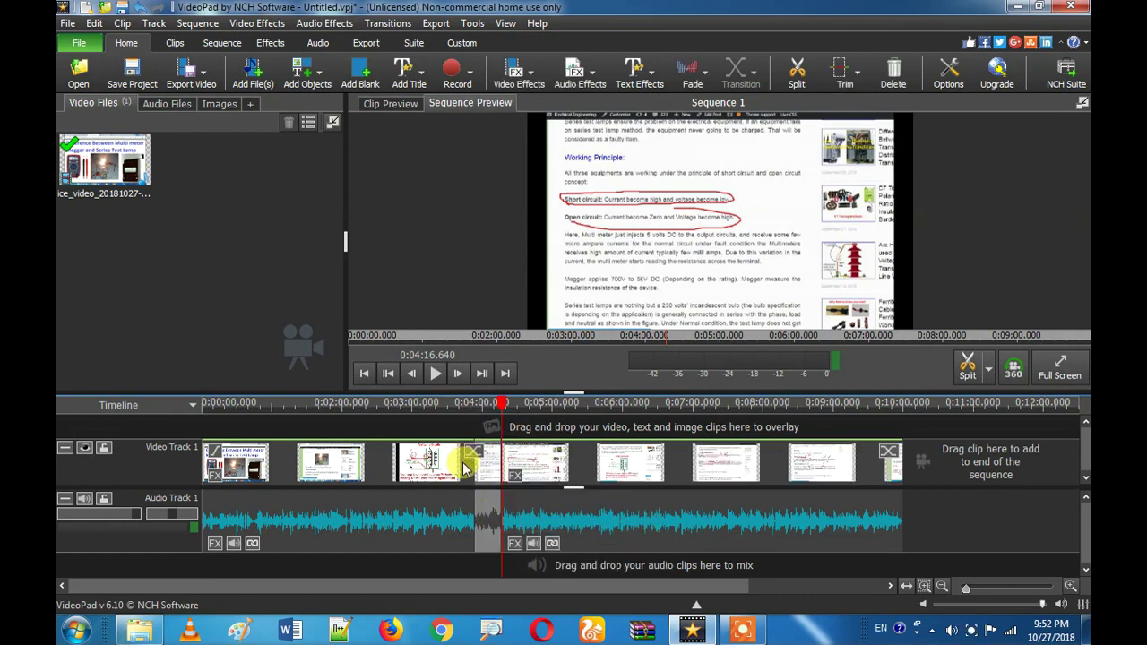
{"action": "key", "text": "Delete"}
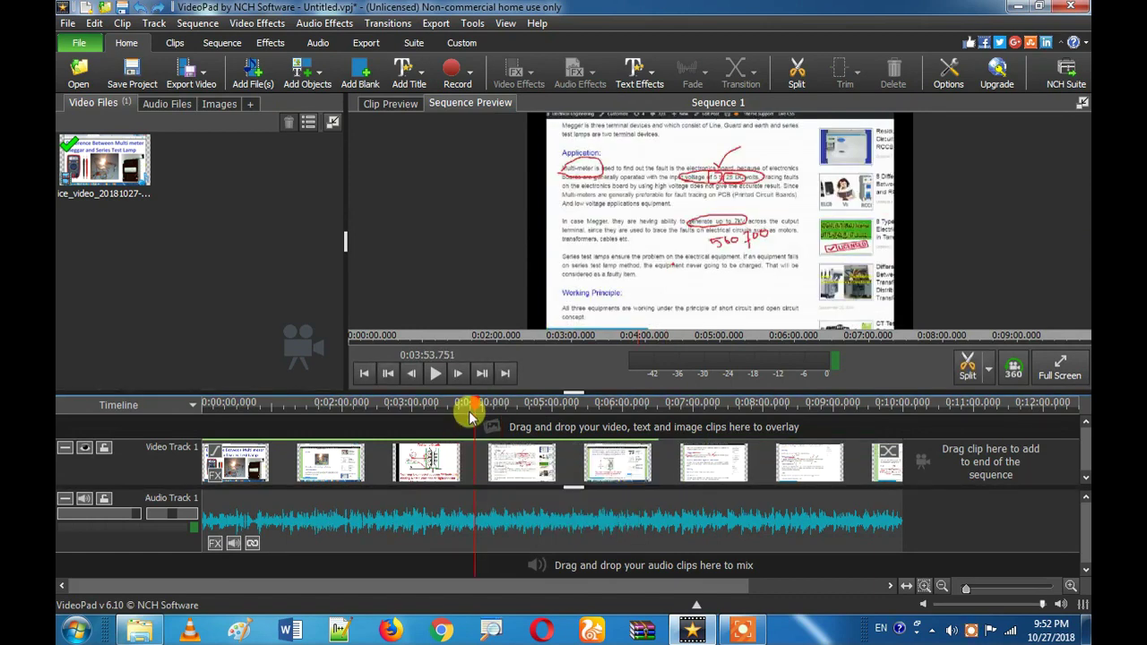
{"action": "left_click", "coordinate": [395, 404]}
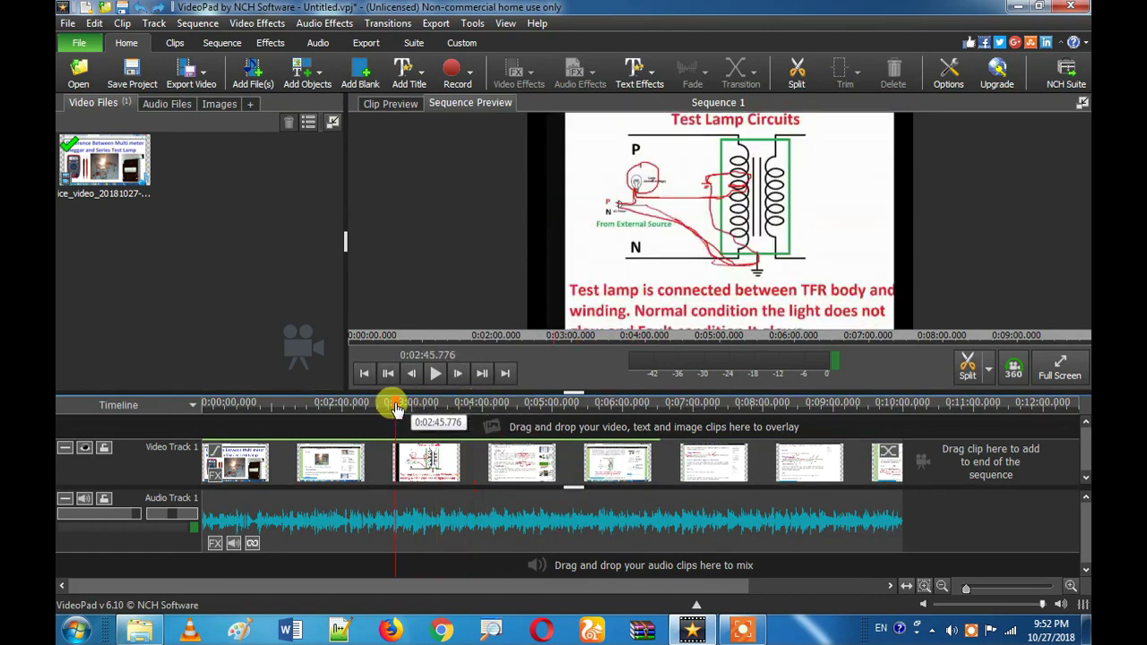
- Choose to export the sequence as a video file
{"action": "left_click", "coordinate": [180, 75]}
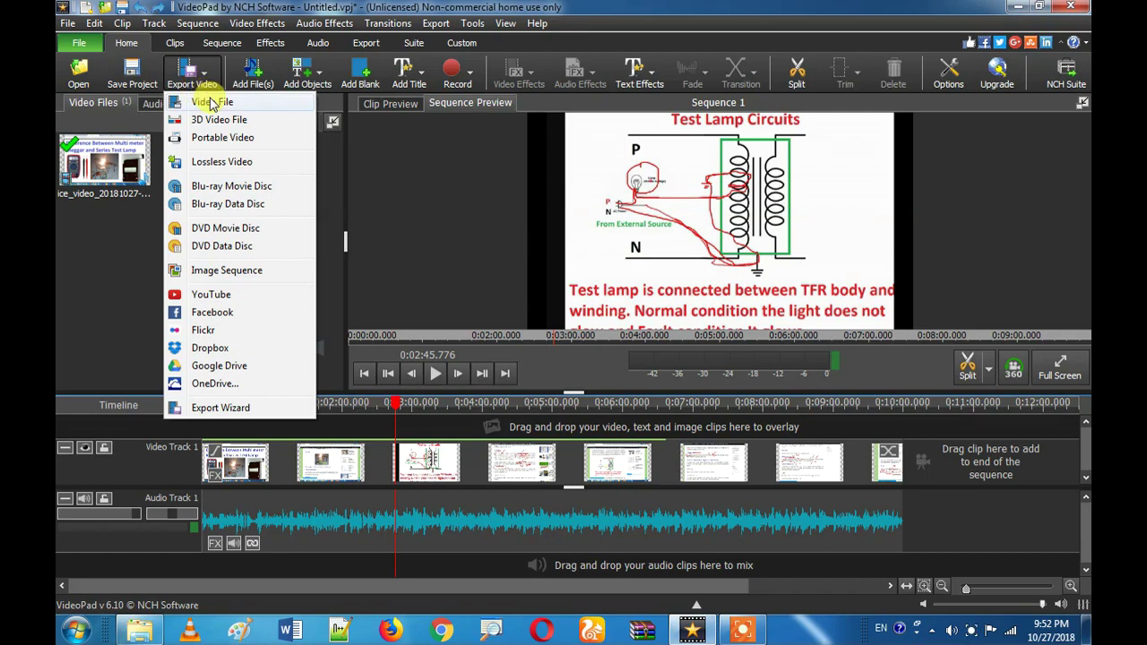
{"action": "left_click", "coordinate": [187, 74]}
{"action": "left_click", "coordinate": [187, 74]}
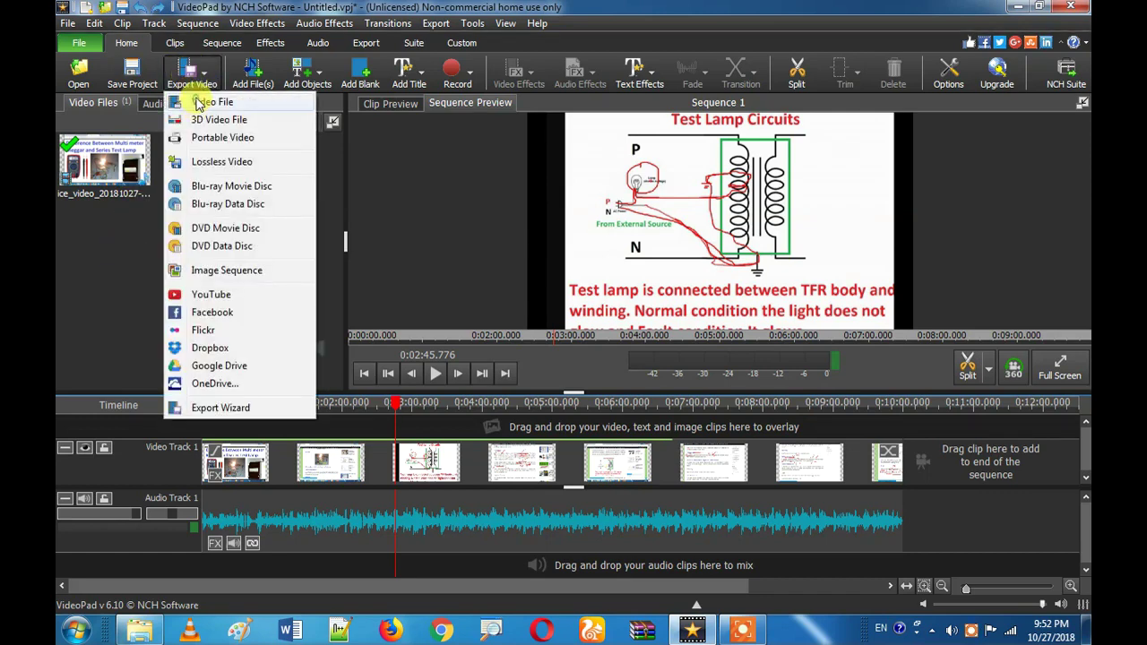
{"action": "left_click", "coordinate": [200, 103]}
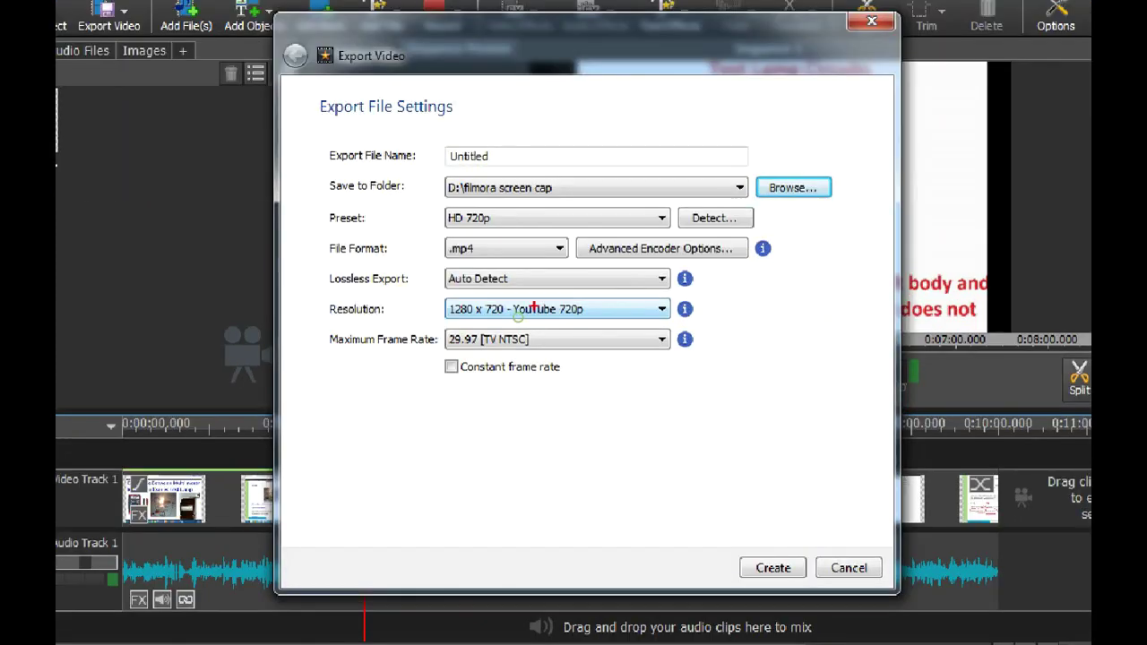
- Export the video at 1280 x 720 resolution with the file name Difference
{"action": "left_click_drag", "start_coordinate": [464, 294], "coordinate": [562, 293]}
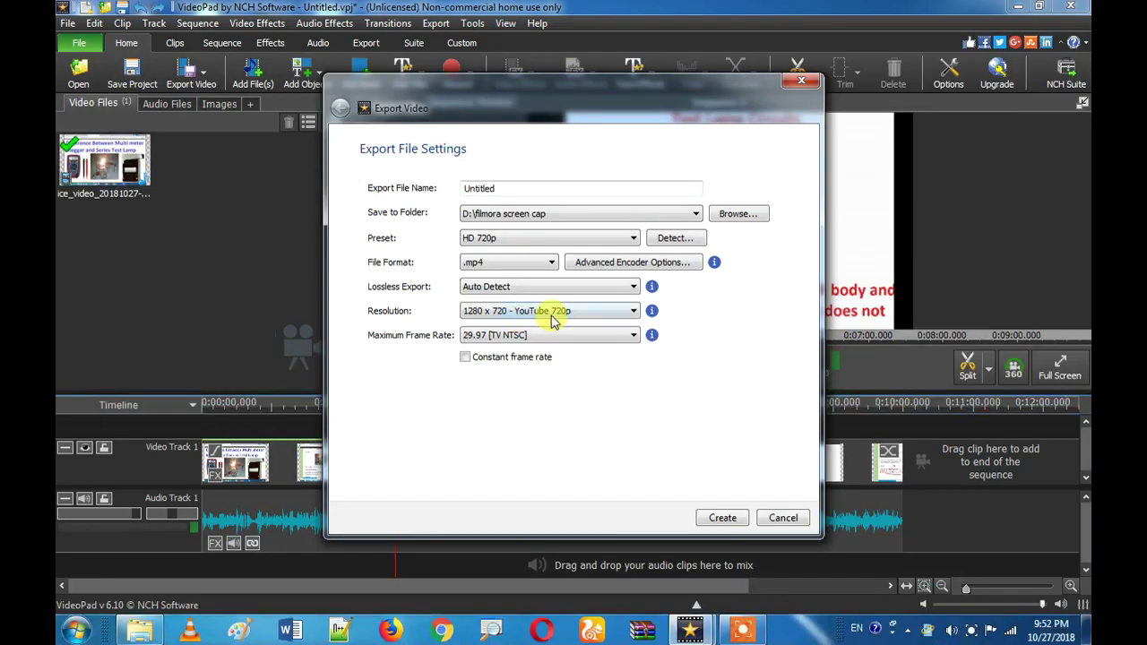
{"action": "left_click", "coordinate": [553, 313]}
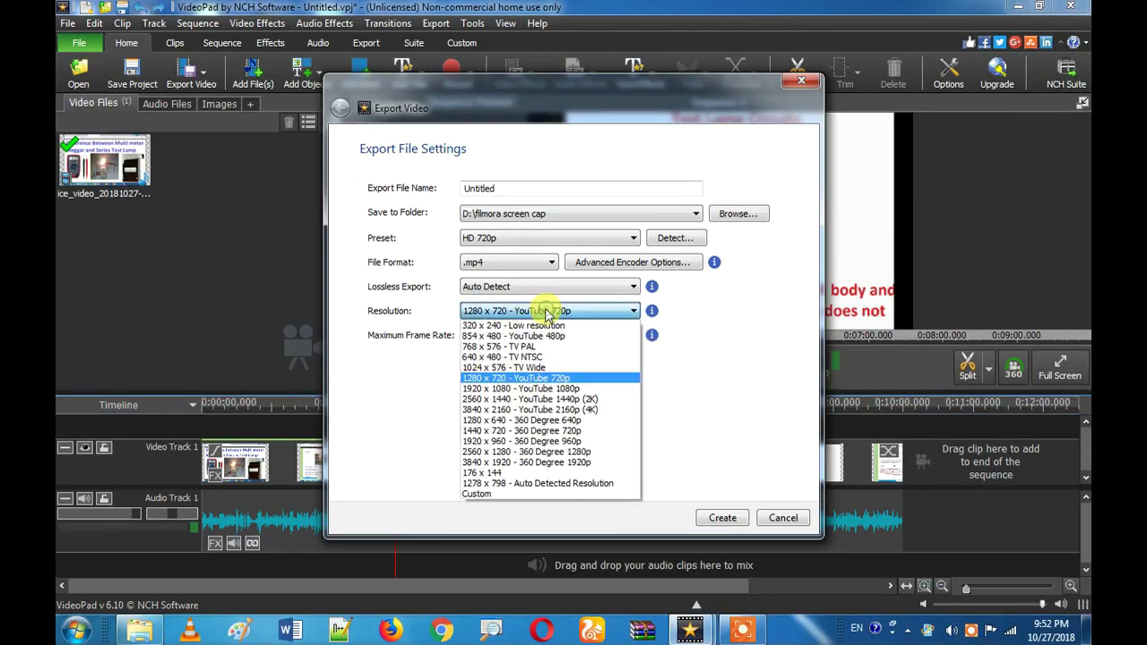
{"action": "left_click", "coordinate": [527, 379]}
{"action": "left_click", "coordinate": [528, 188]}
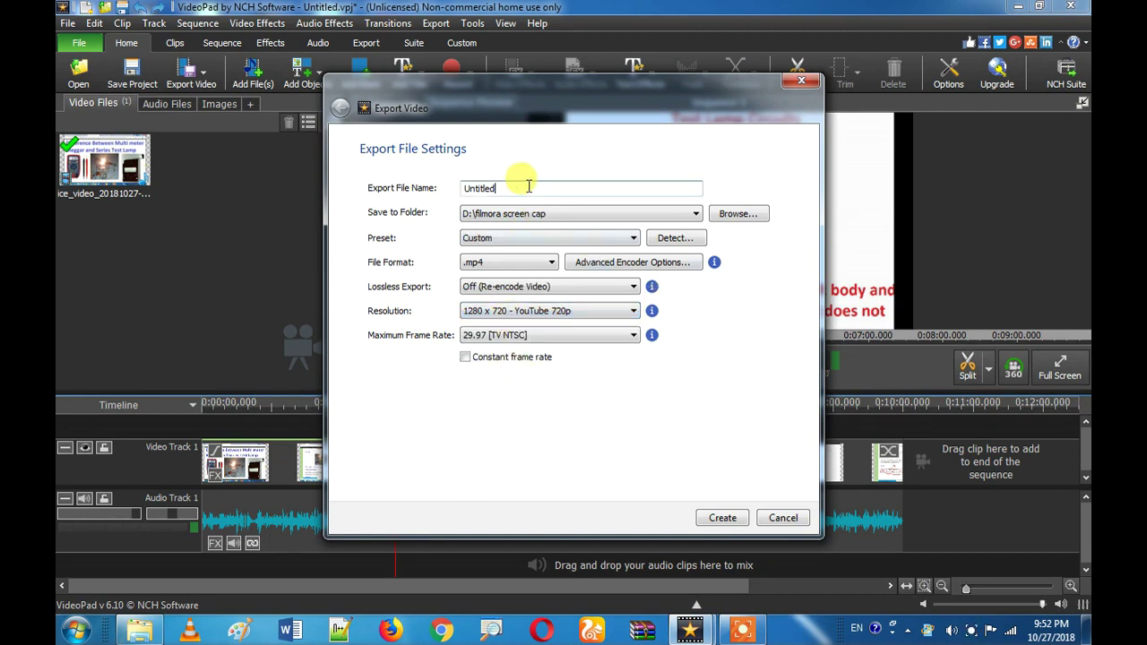
{"action": "left_click_drag", "start_coordinate": [529, 187], "coordinate": [436, 187]}
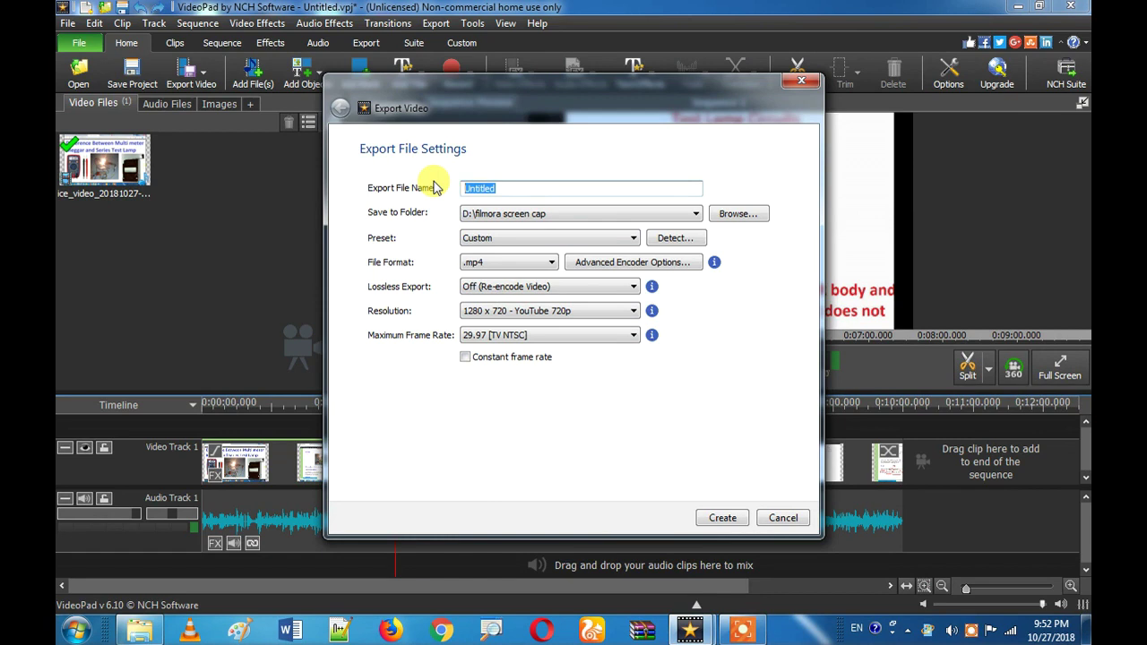
{"action": "type", "text": "Difference"}
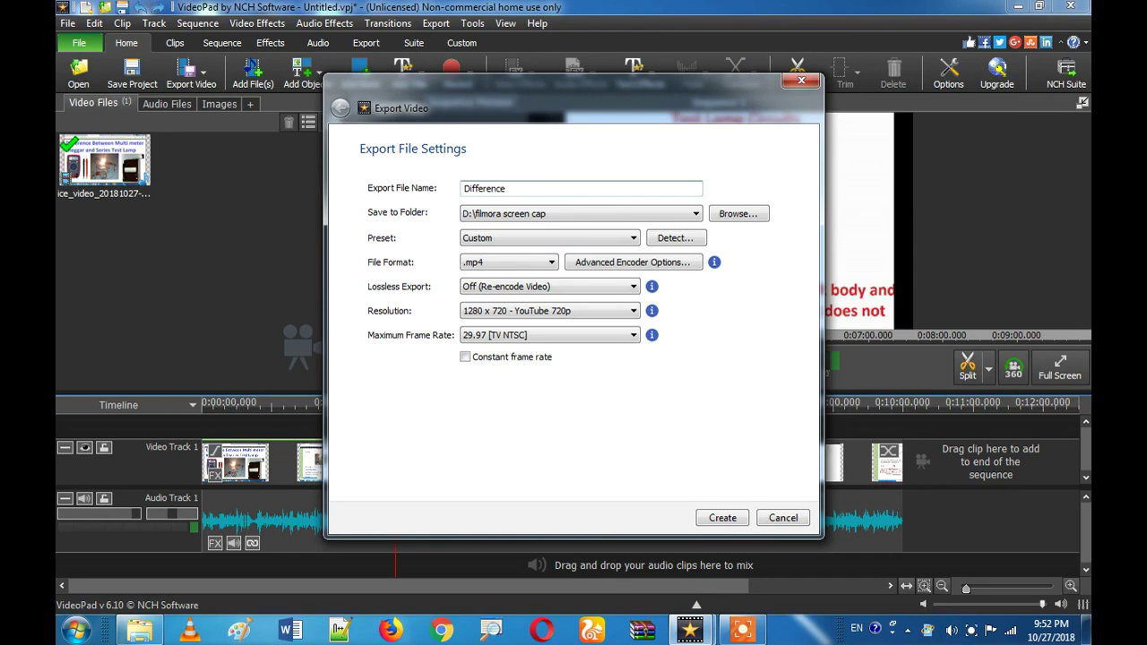
{"action": "left_click", "coordinate": [724, 518]}
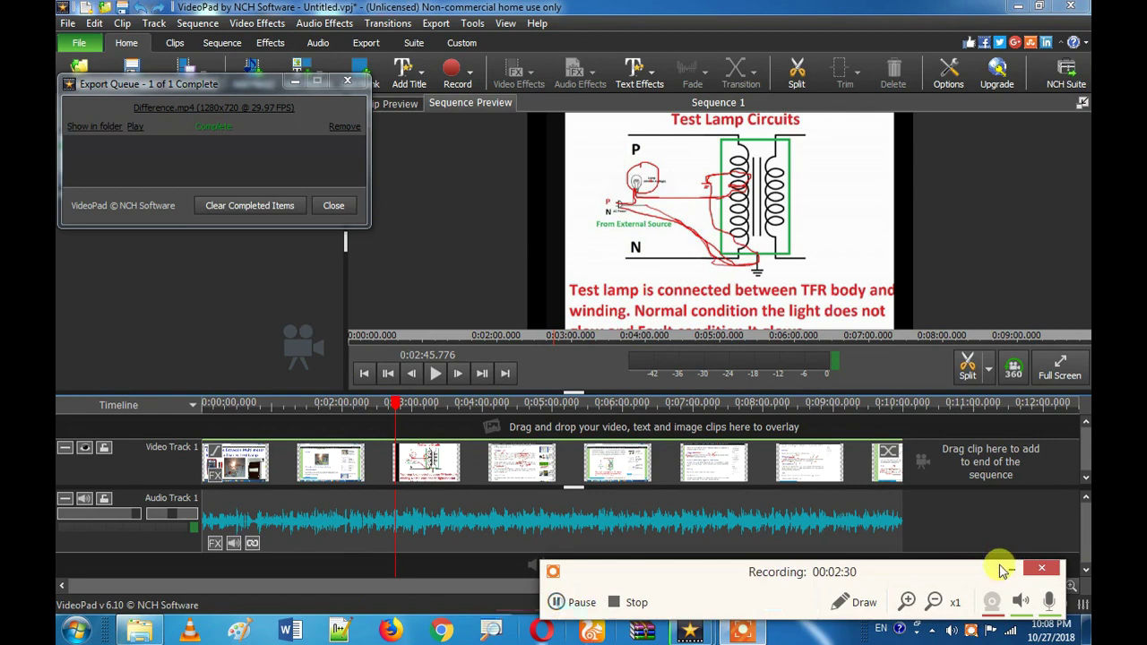
- From the Export Queue, show the completed Difference.mp4 in its folder
{"action": "left_click", "coordinate": [1003, 569]}
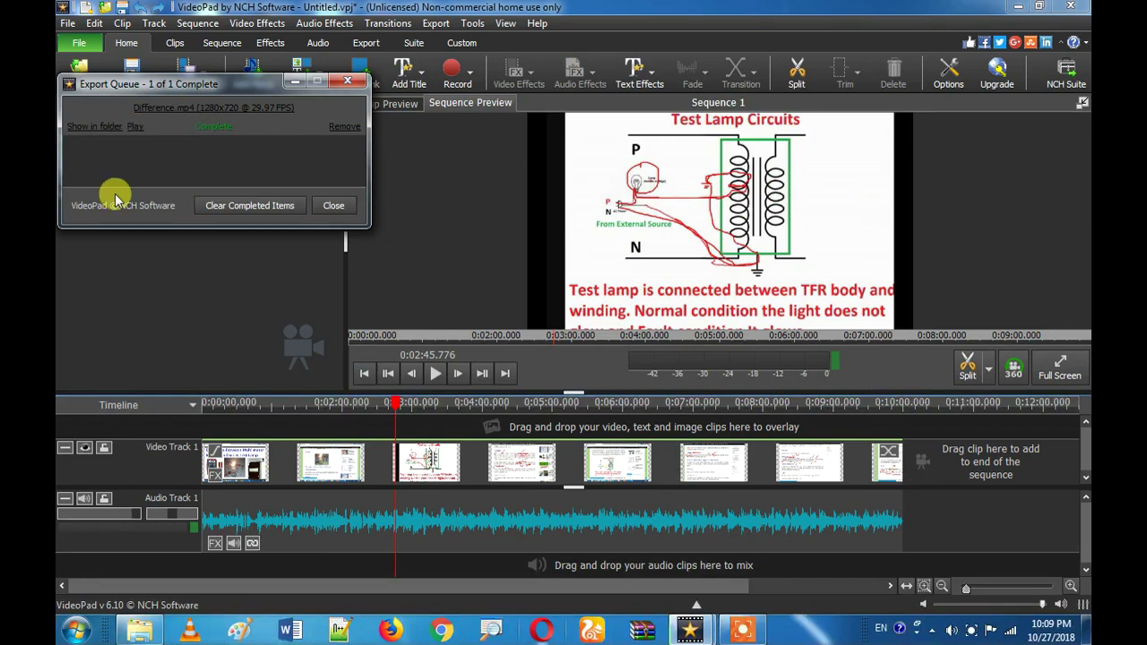
{"action": "left_click", "coordinate": [91, 130]}
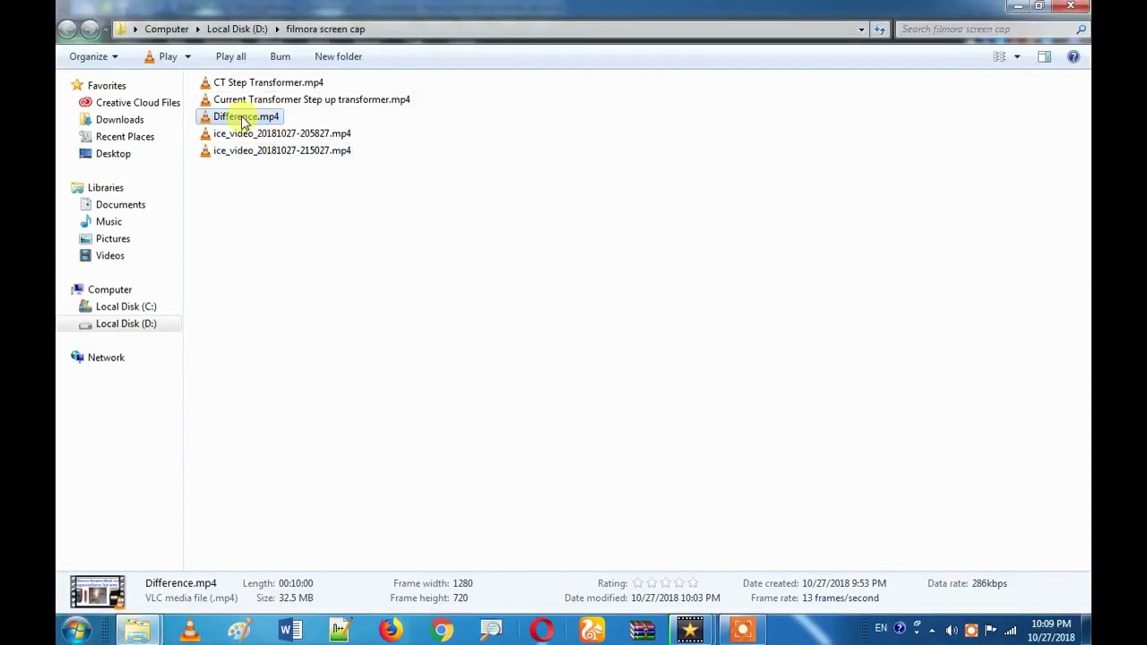
{"action": "double_click", "coordinate": [241, 116]}
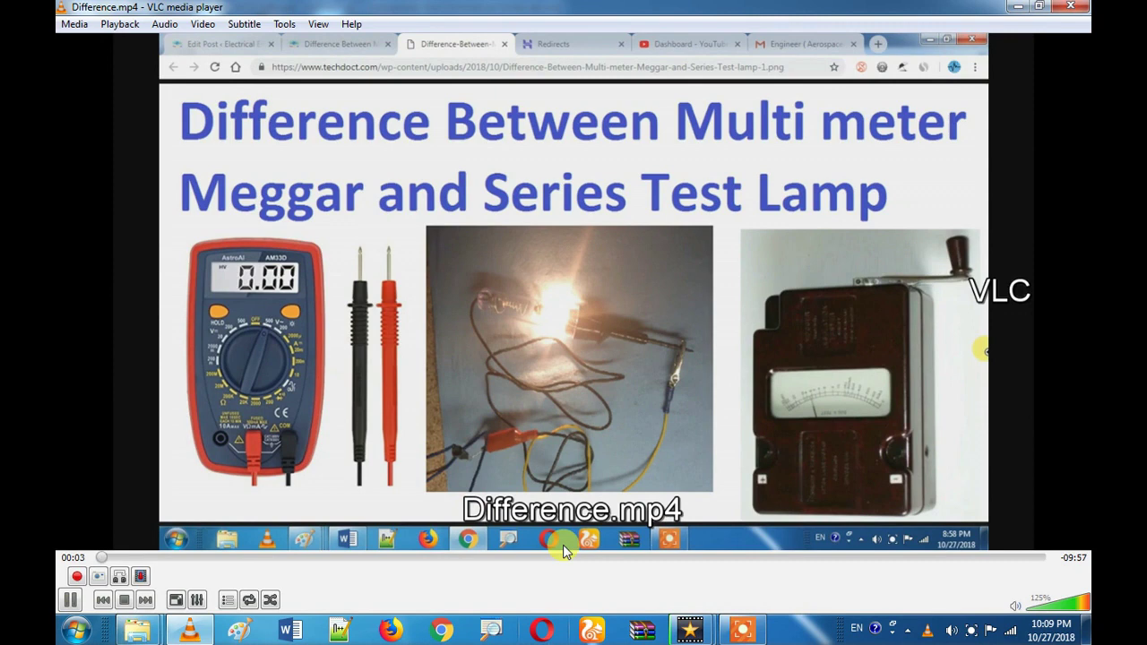
{"action": "left_click", "coordinate": [70, 601]}
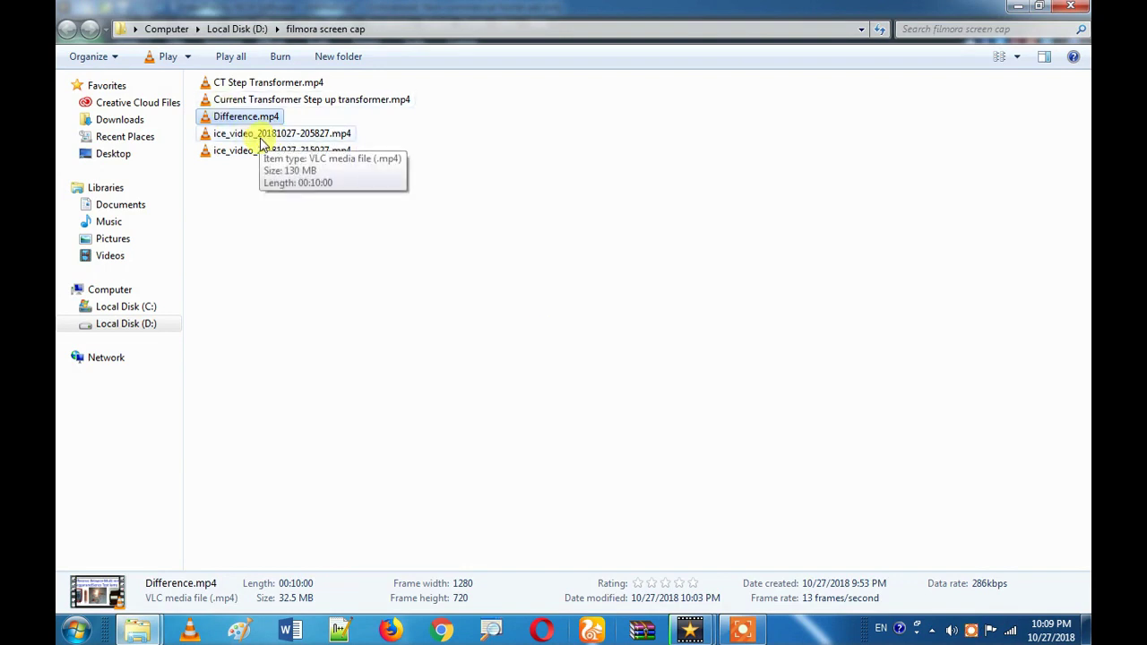
{"action": "left_click", "coordinate": [263, 142]}
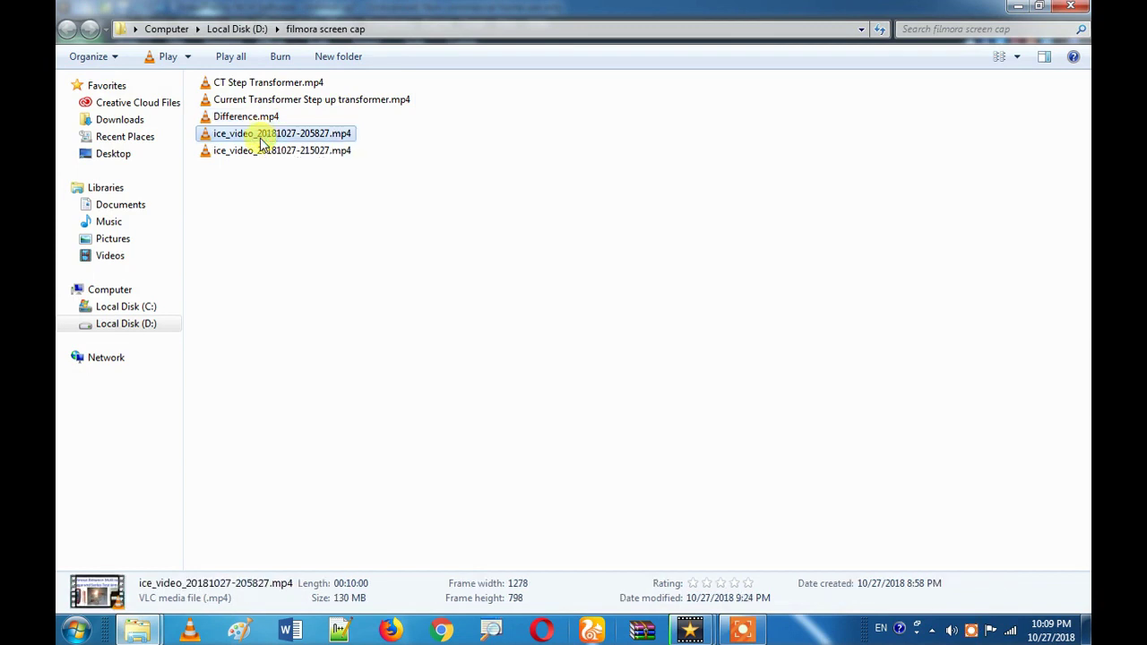
{"action": "double_click", "coordinate": [261, 140]}
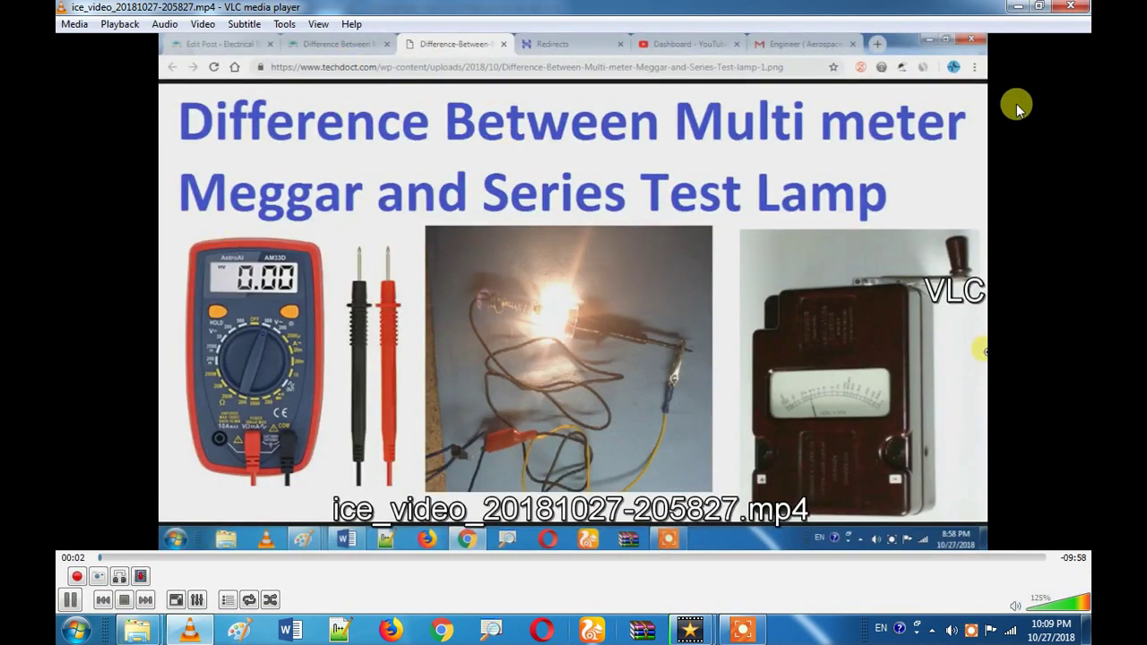
{"action": "left_click", "coordinate": [1070, 6]}
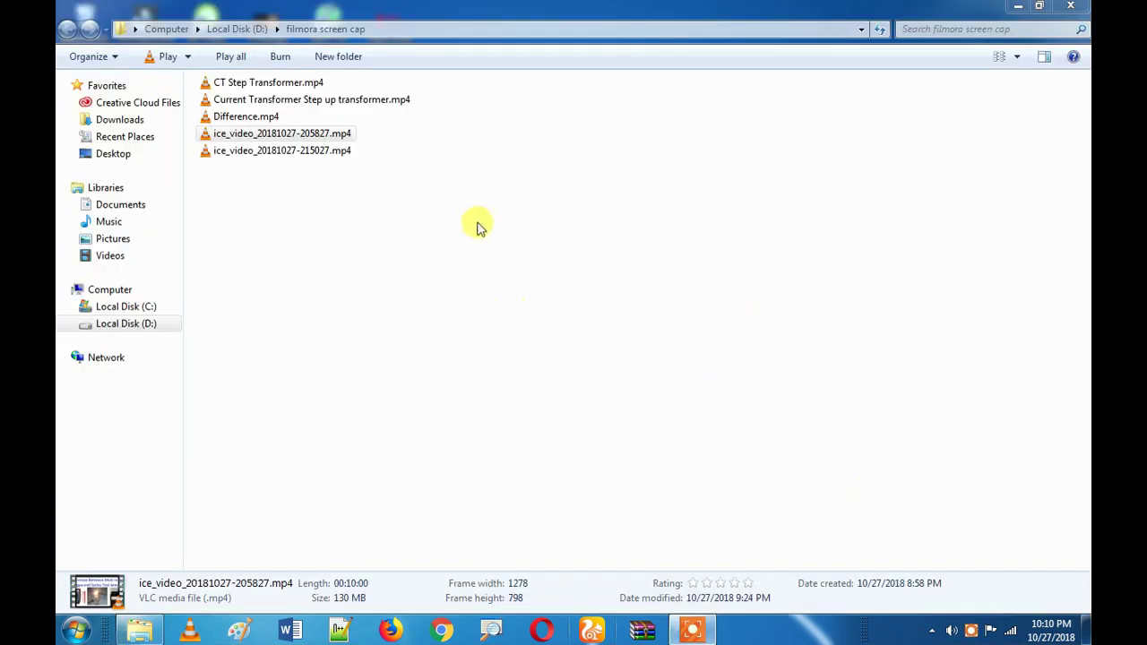